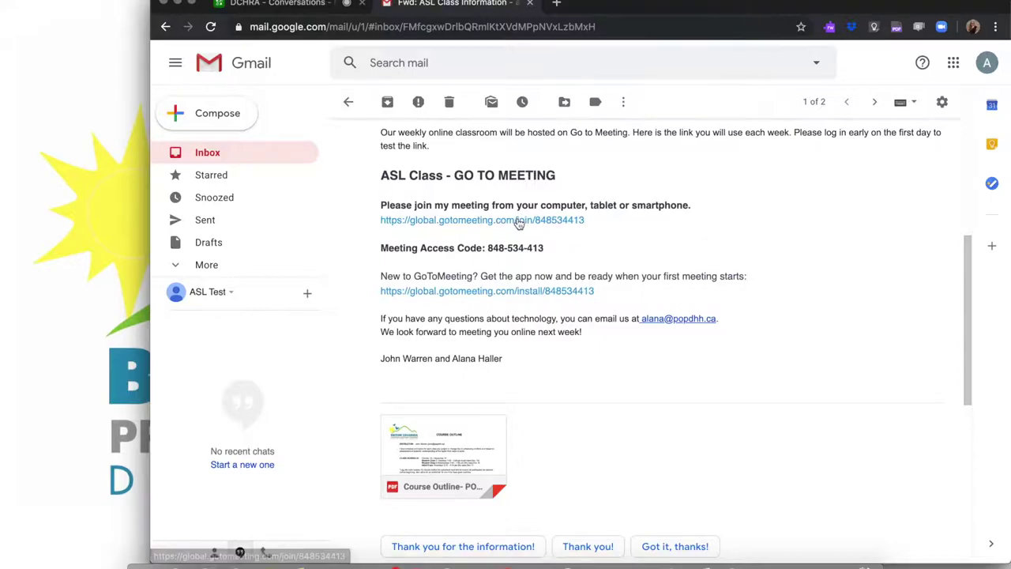
Join the ASL Class meeting from the email's link via GoToOpener.
left_click(519, 220)
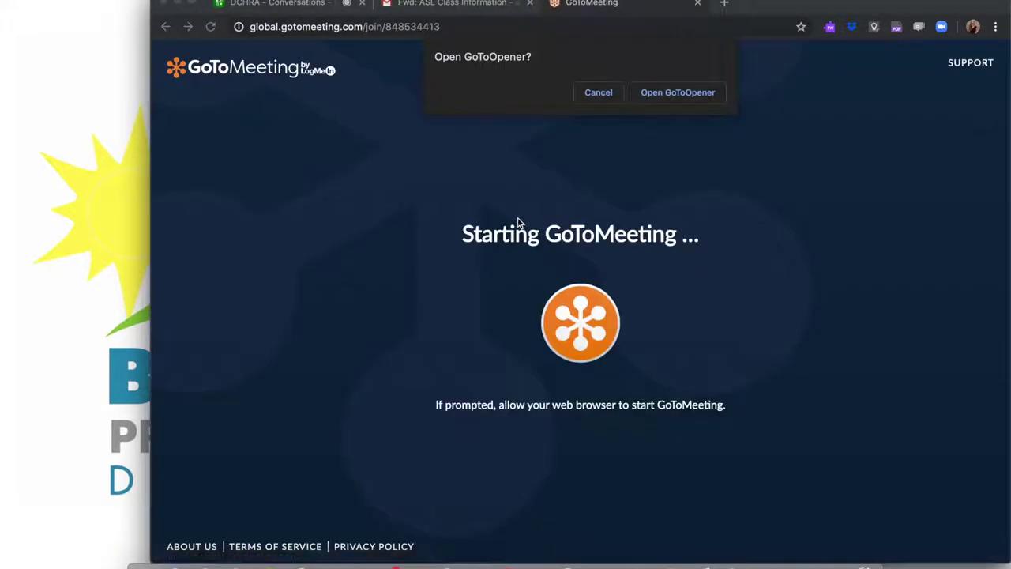
left_click(668, 98)
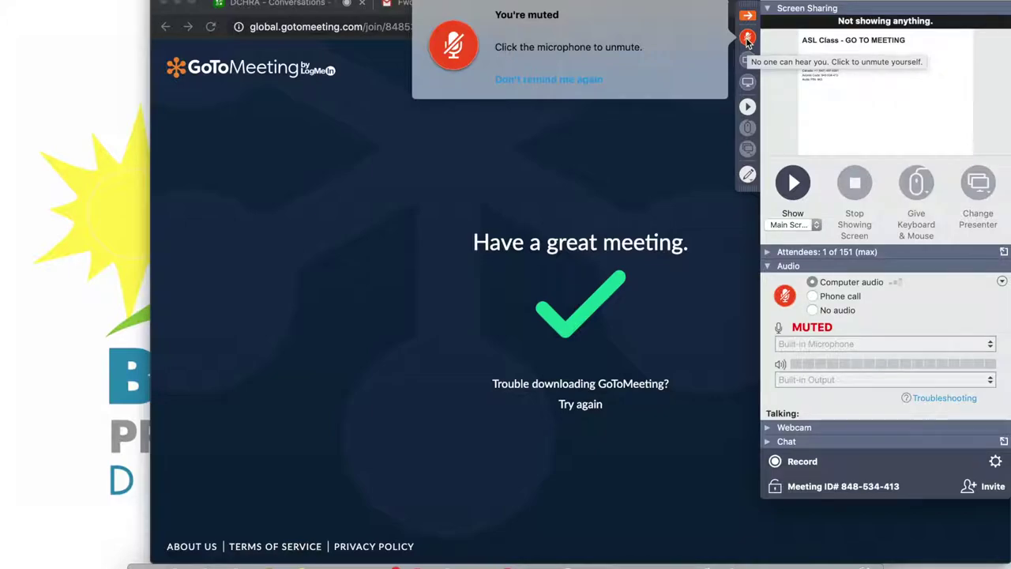
Start the webcam with the mic left muted, collapse the control panel, and close the meeting tab.
left_click(747, 38)
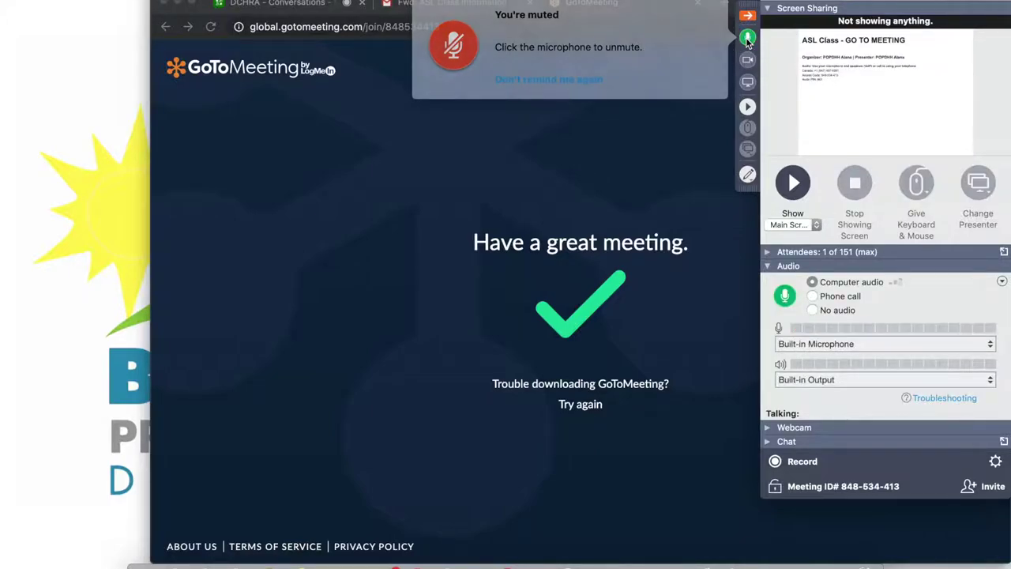
left_click(748, 40)
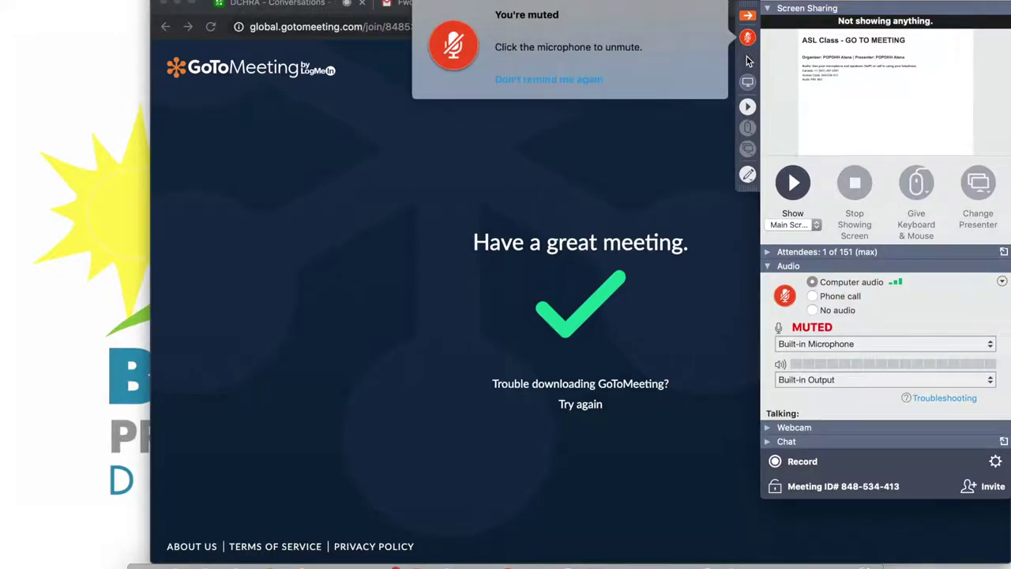
left_click(748, 61)
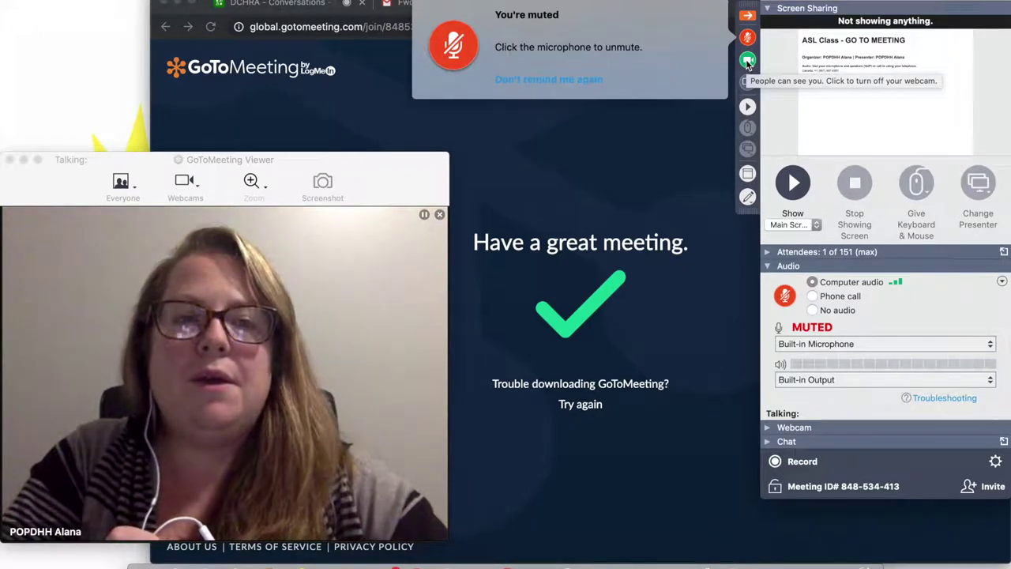
left_click(748, 16)
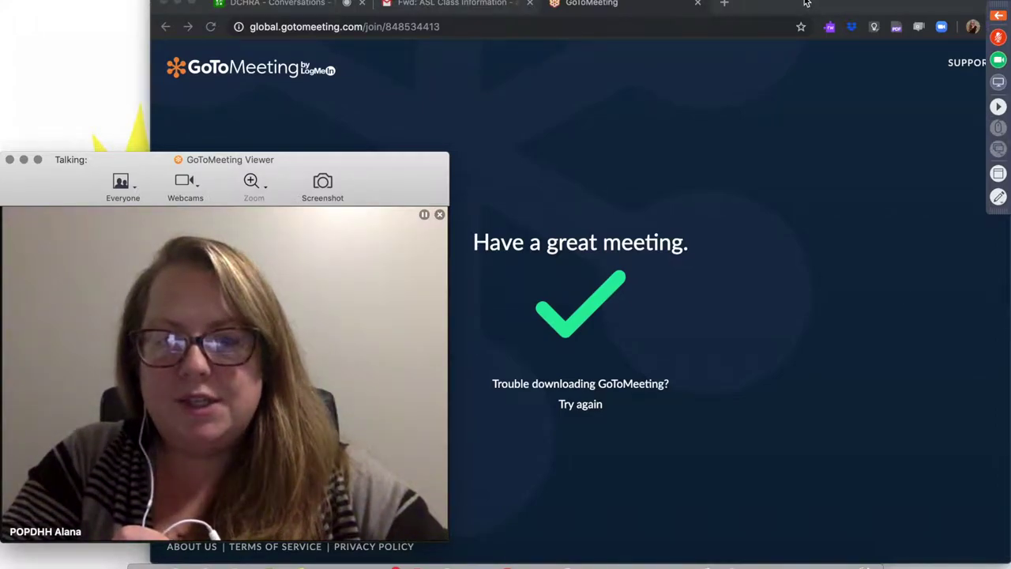
left_click(699, 4)
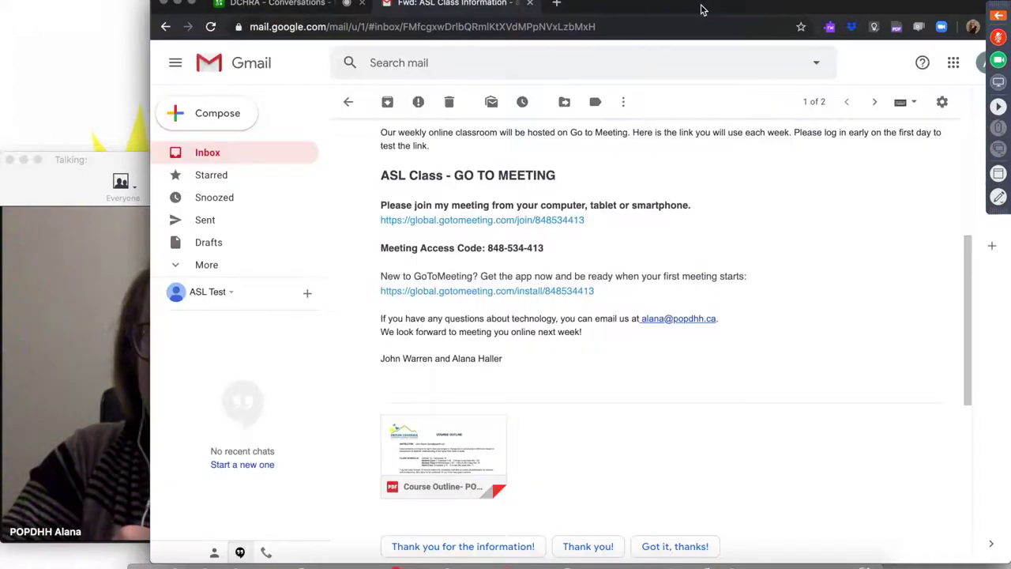
Load translator.microsoft.com in a new tab and dismiss the you're-muted notice.
left_click(558, 6)
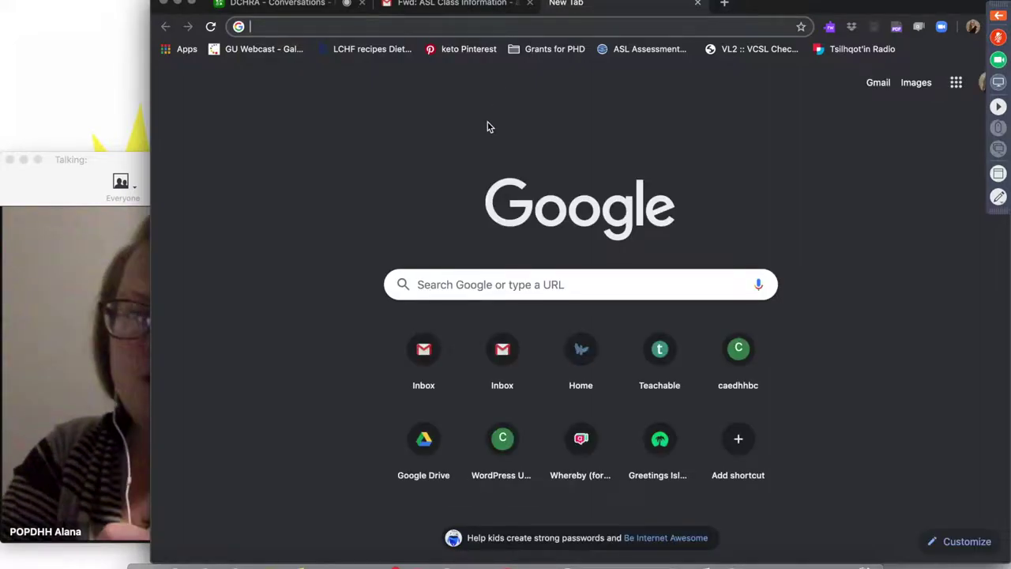
type("tra")
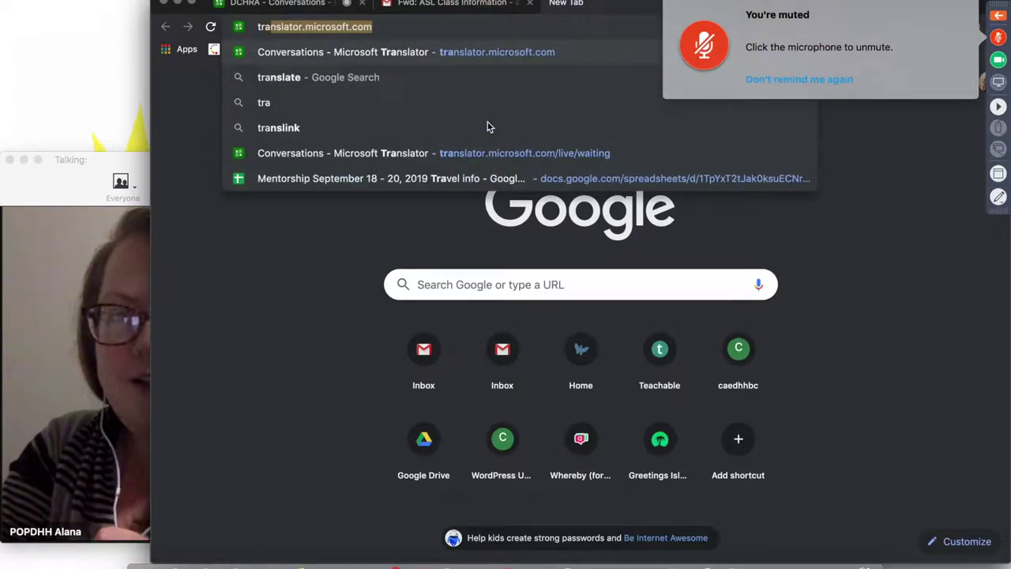
key("Right")
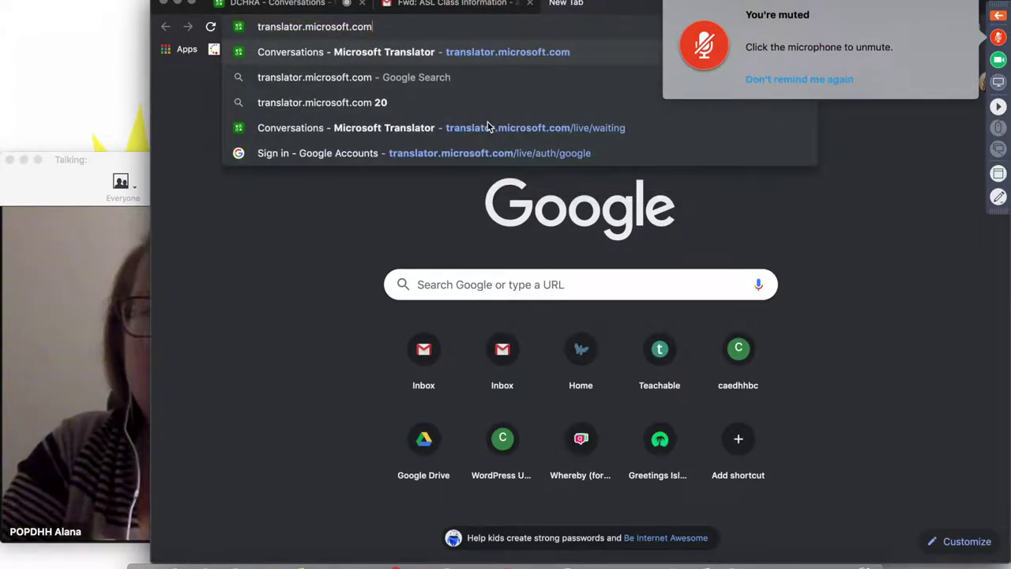
key("Return")
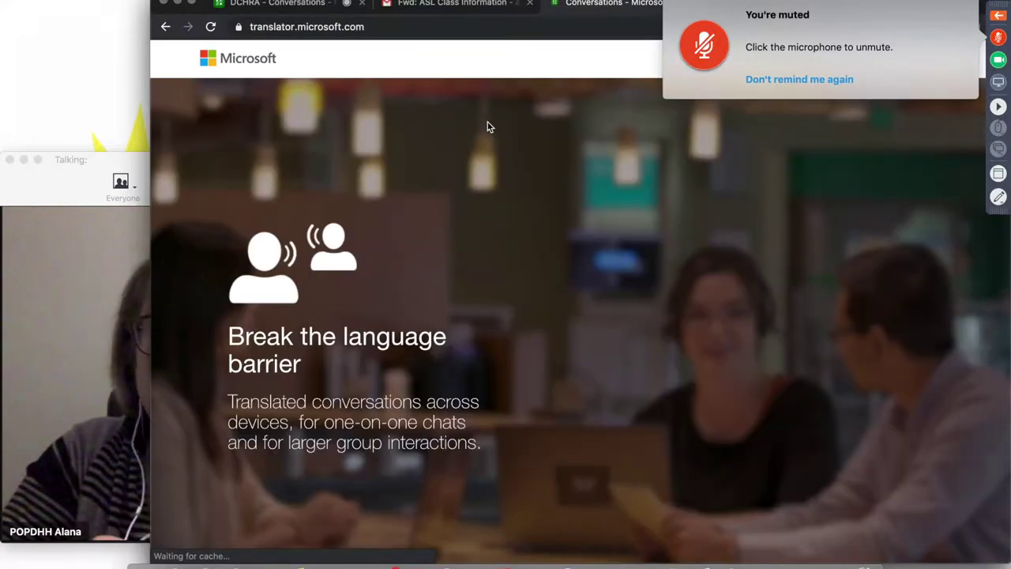
left_click(841, 80)
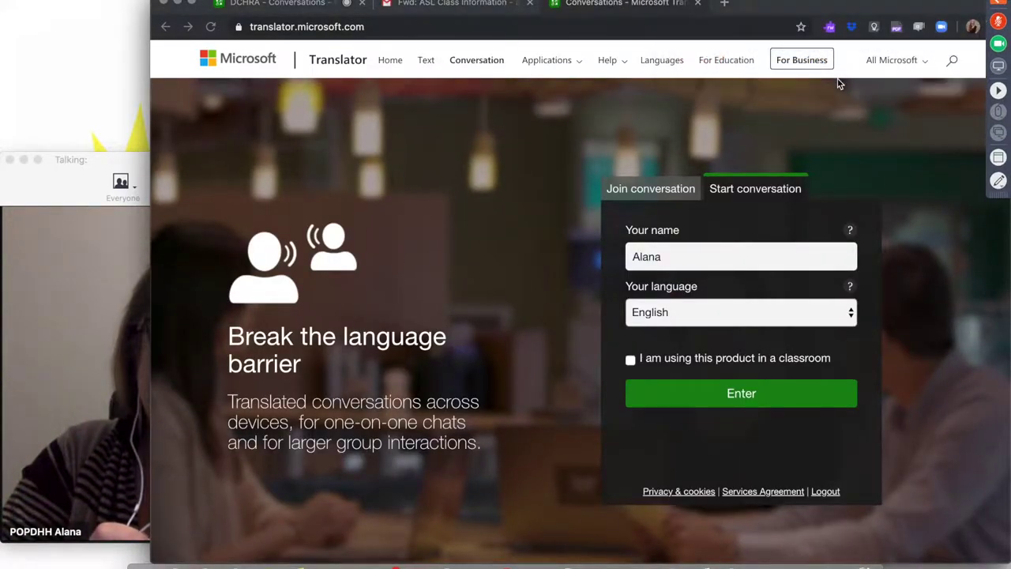
left_click(664, 193)
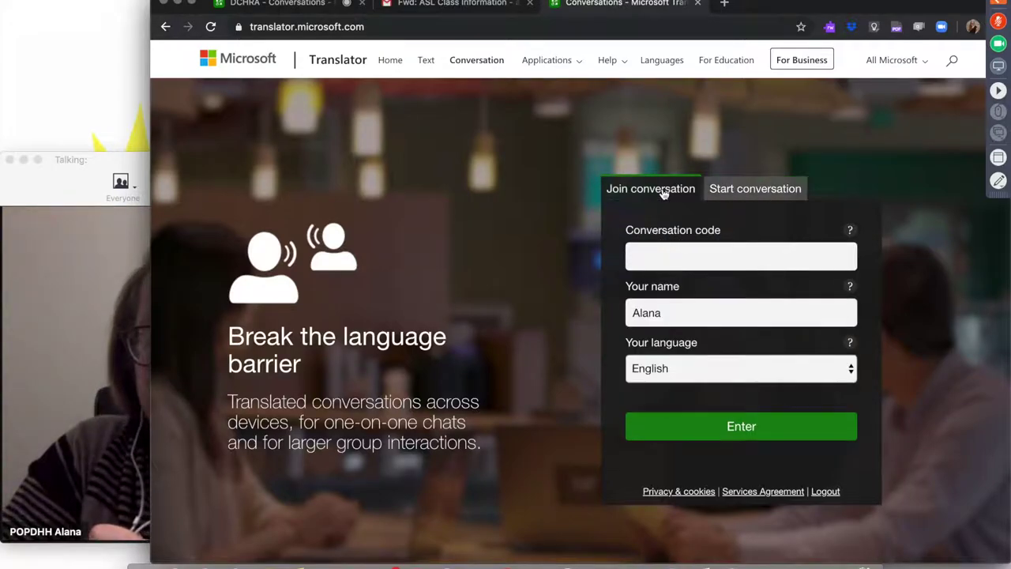
left_click(649, 258)
right_click(649, 258)
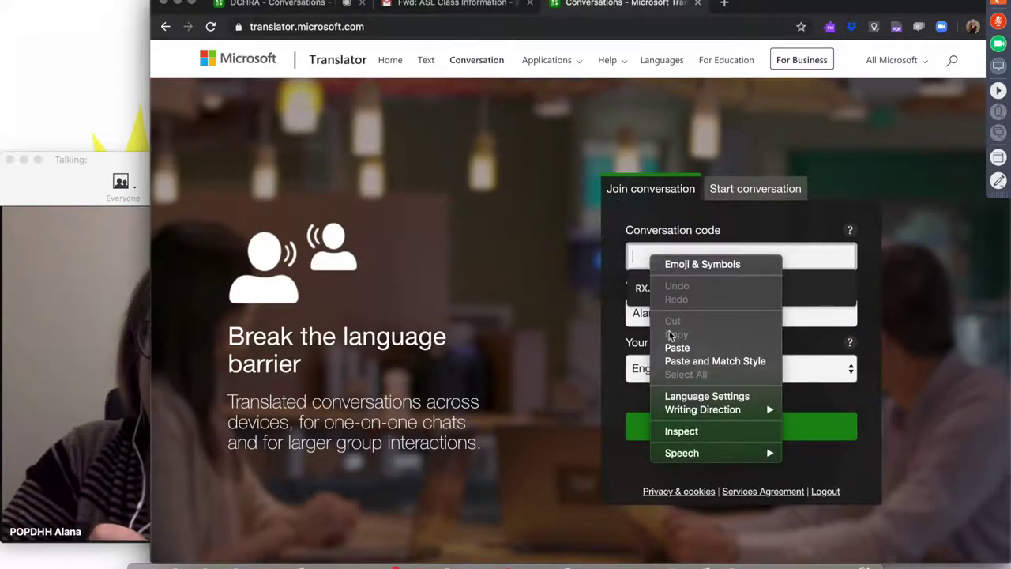
left_click(678, 349)
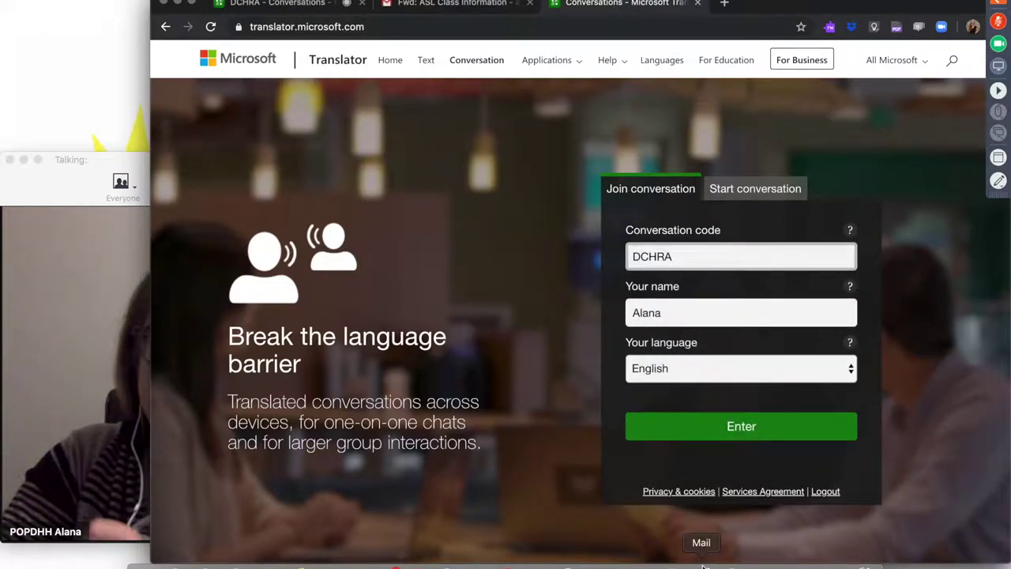
left_click(735, 427)
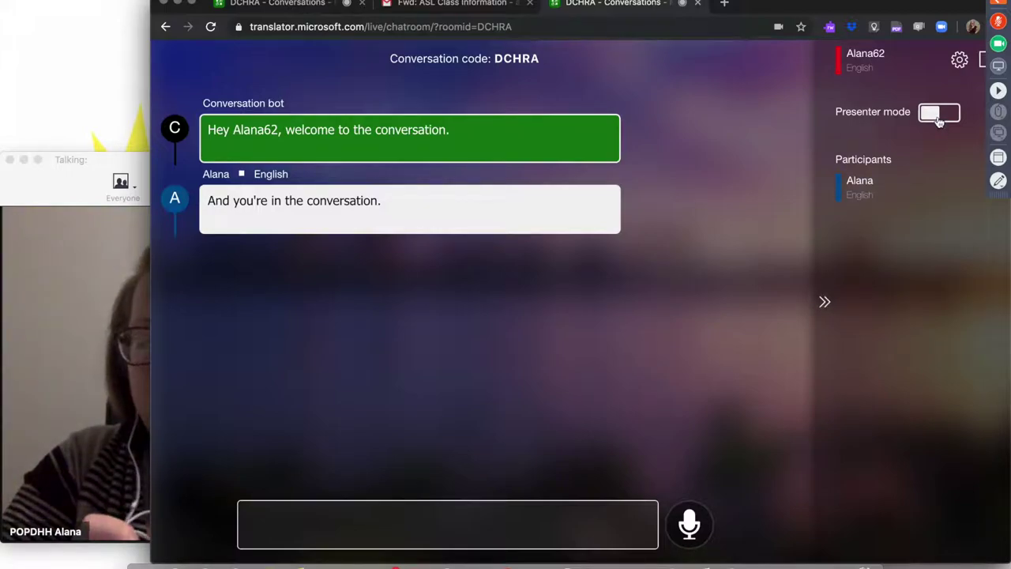
Stop the spoken captioning with the spacebar and shrink the Translator window to a caption strip.
mouse_move(938, 119)
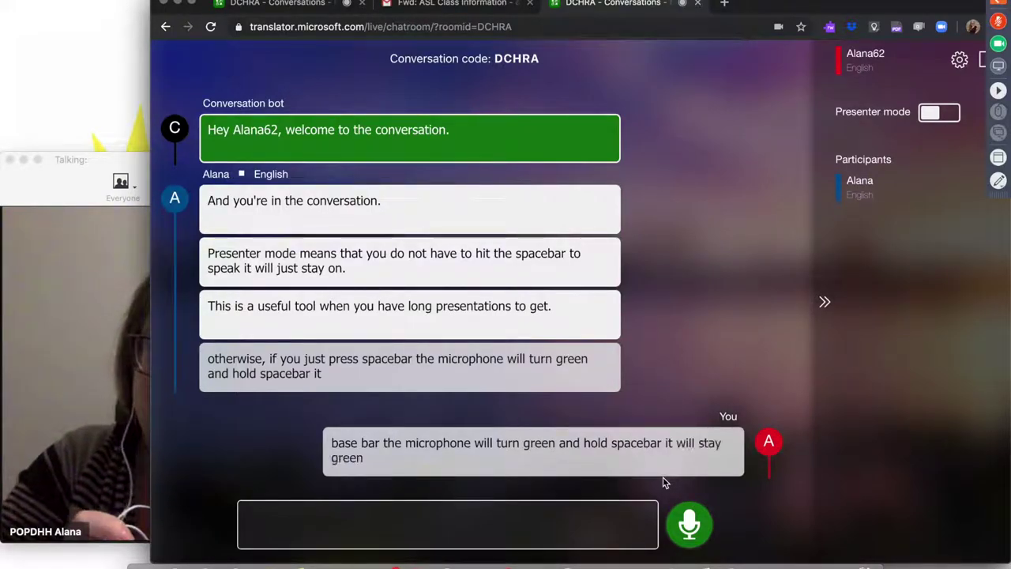
key("space")
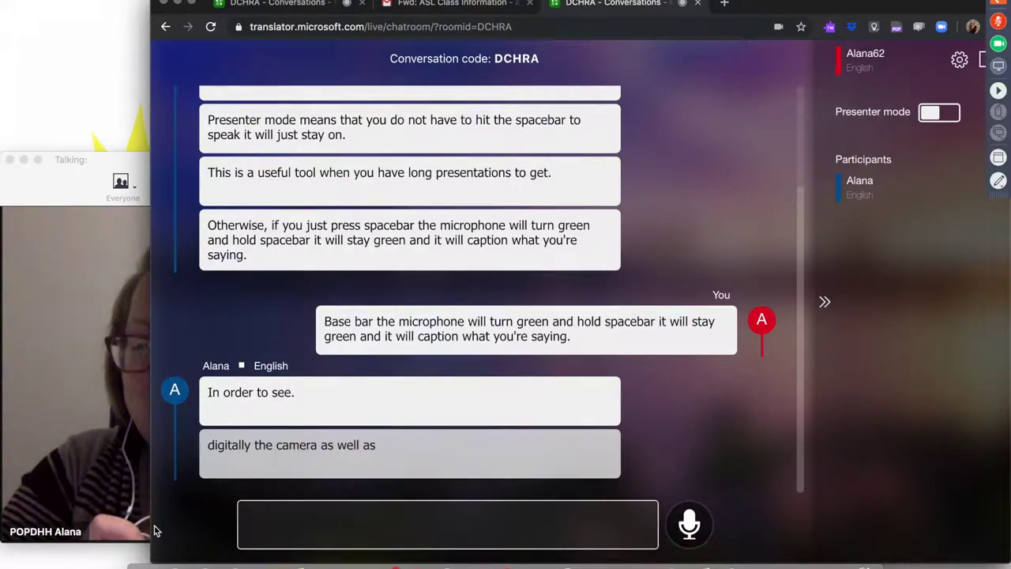
left_click_drag(151, 561, 173, 199)
Hide the participants panel, lower the caption window, and move the webcam viewer to the top.
left_click(824, 144)
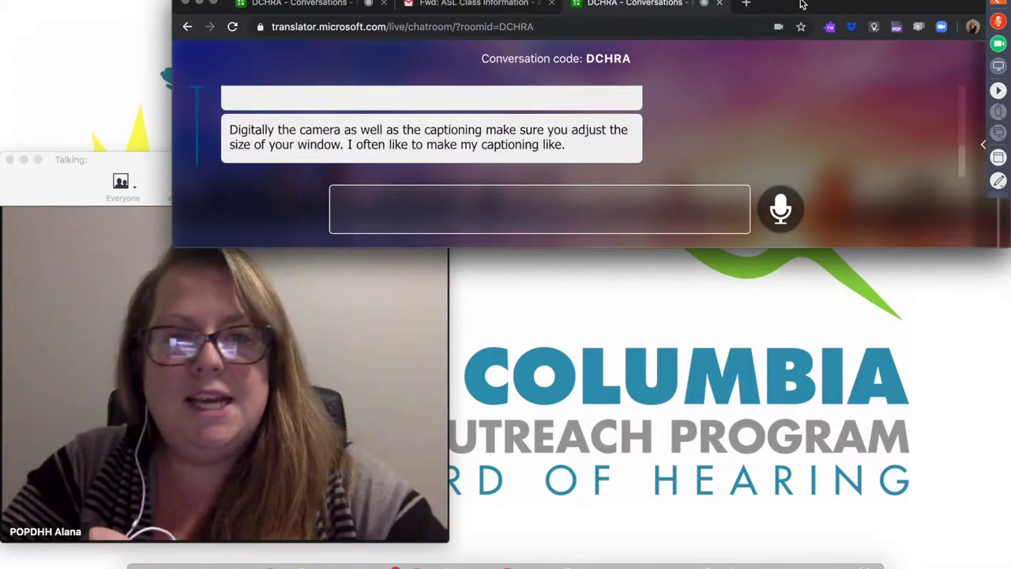
mouse_move(799, 2)
left_mouse_down()
mouse_move(722, 259)
mouse_move(709, 343)
left_mouse_up()
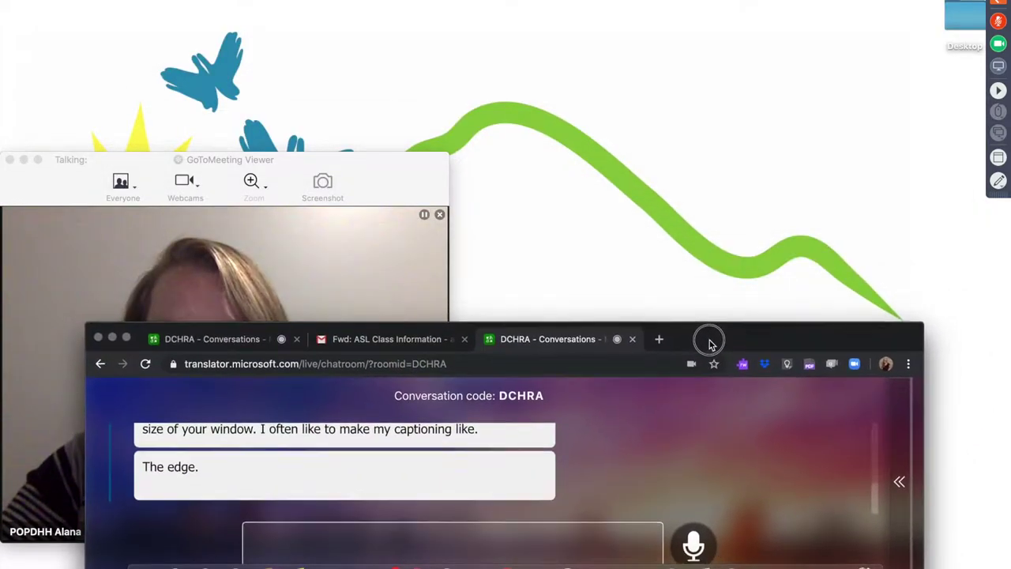
left_click_drag(384, 165, 384, 14)
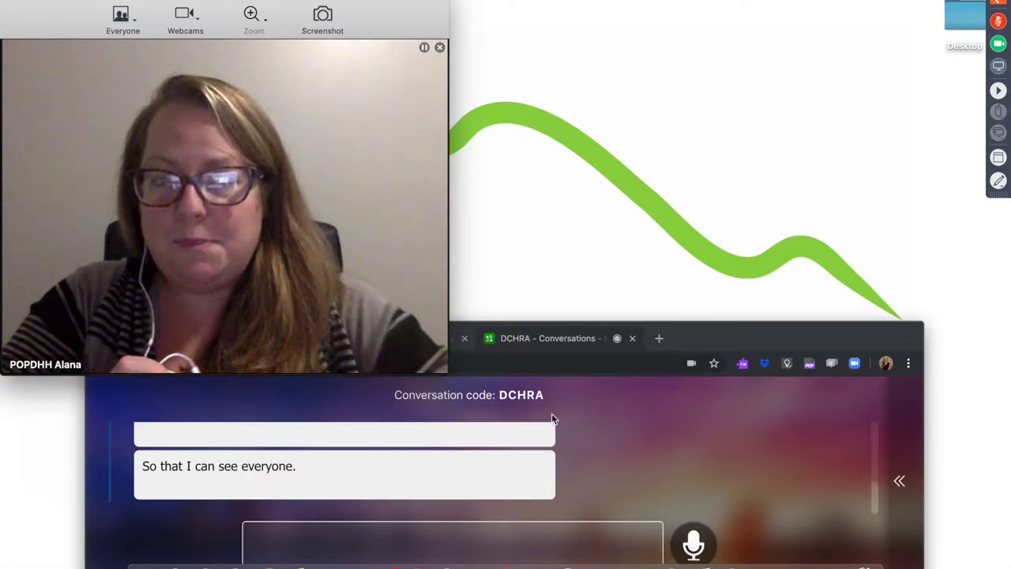
Unmute the meeting mic, caption a greeting in the Translator conversation, then mute again.
left_click(999, 23)
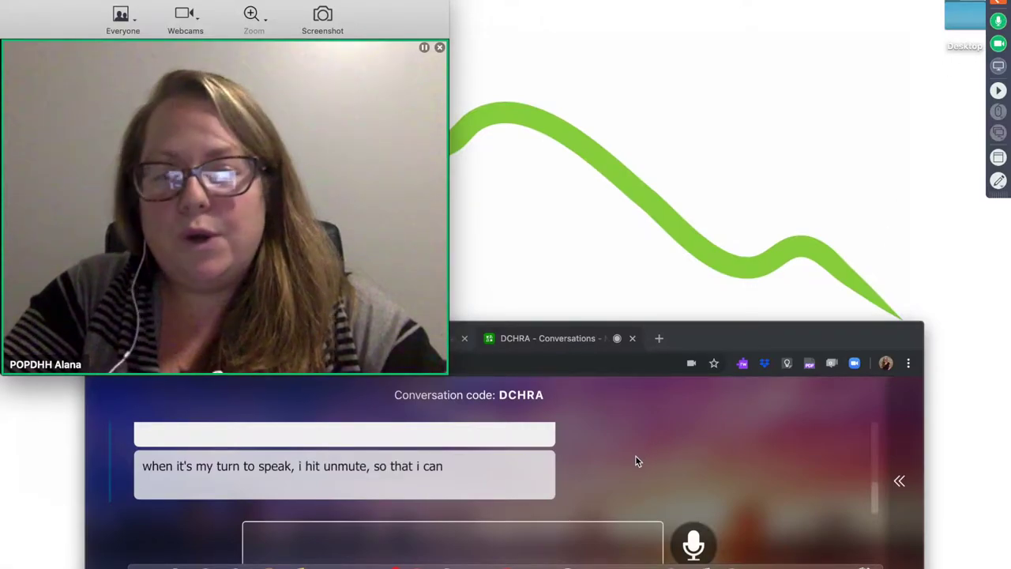
left_click(614, 475)
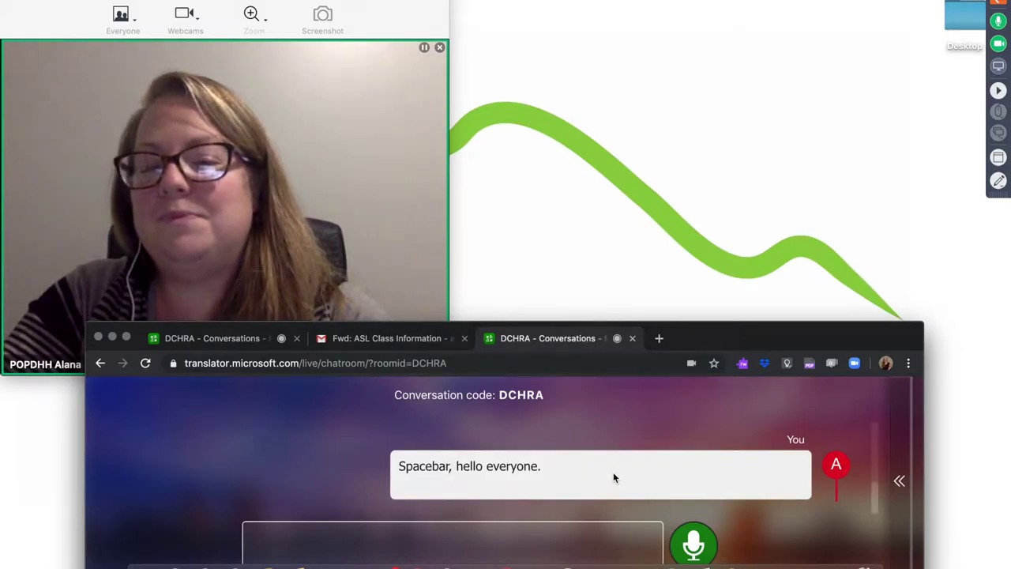
key("space")
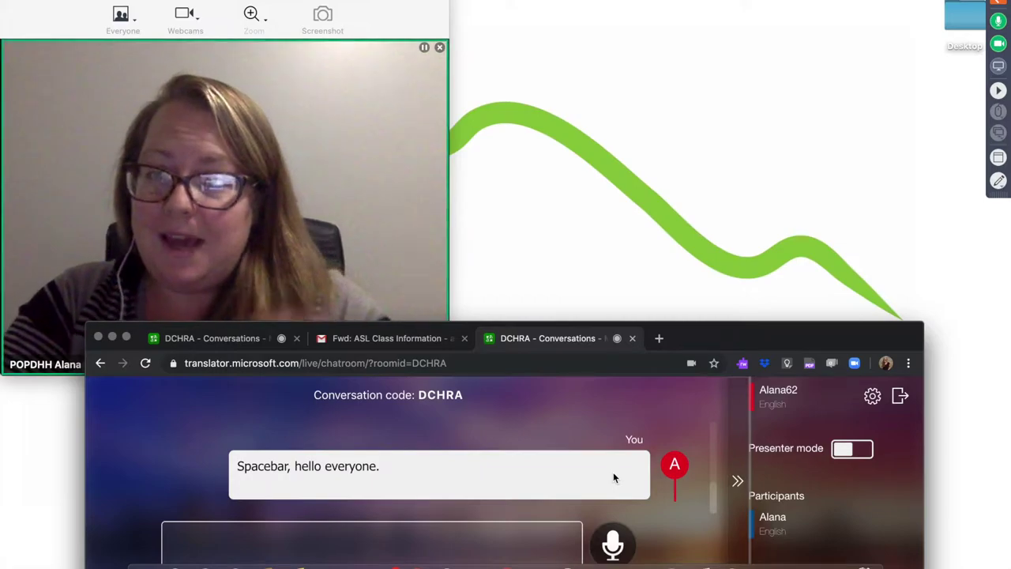
left_click(1002, 22)
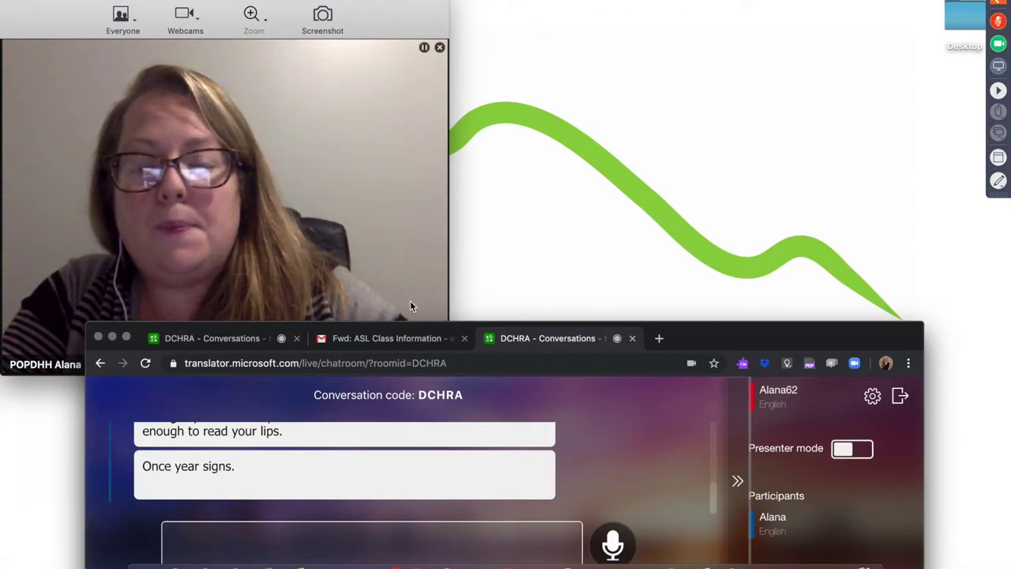
Leave the DCHRA Translator conversation, then quit GoToMeeting, ending the meeting for everyone.
left_click(901, 399)
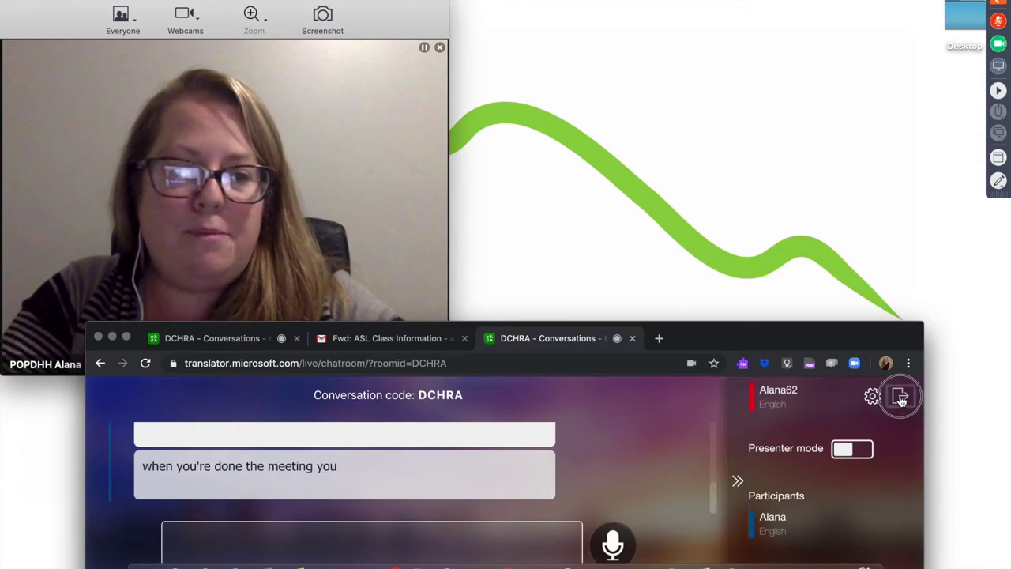
left_click(587, 502)
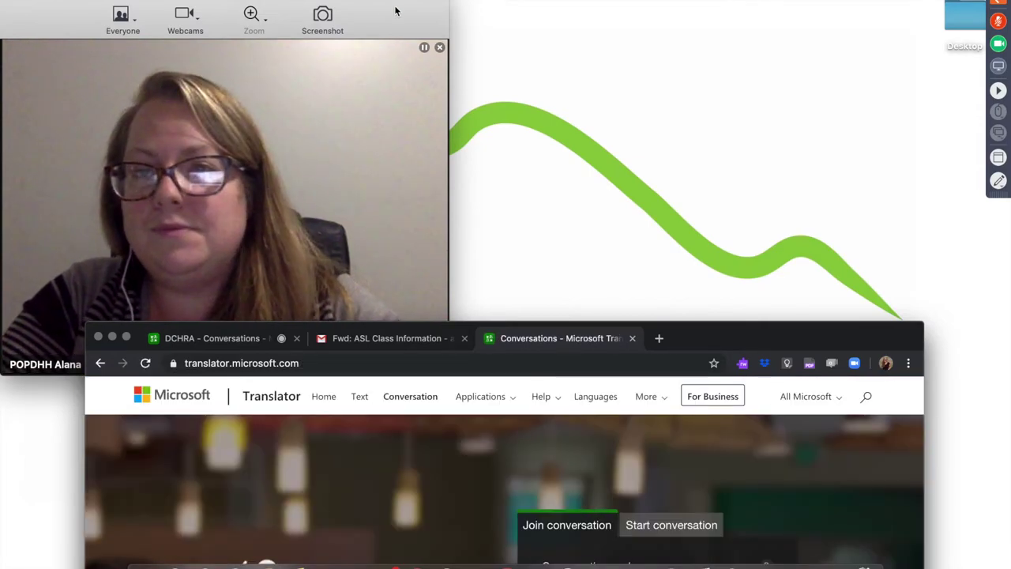
left_click(71, 0)
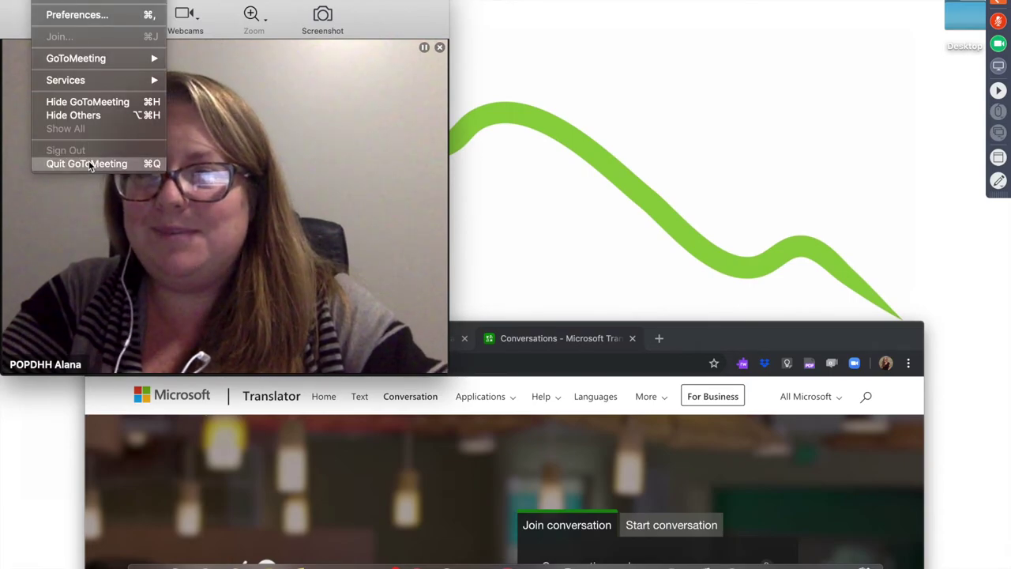
left_click(89, 164)
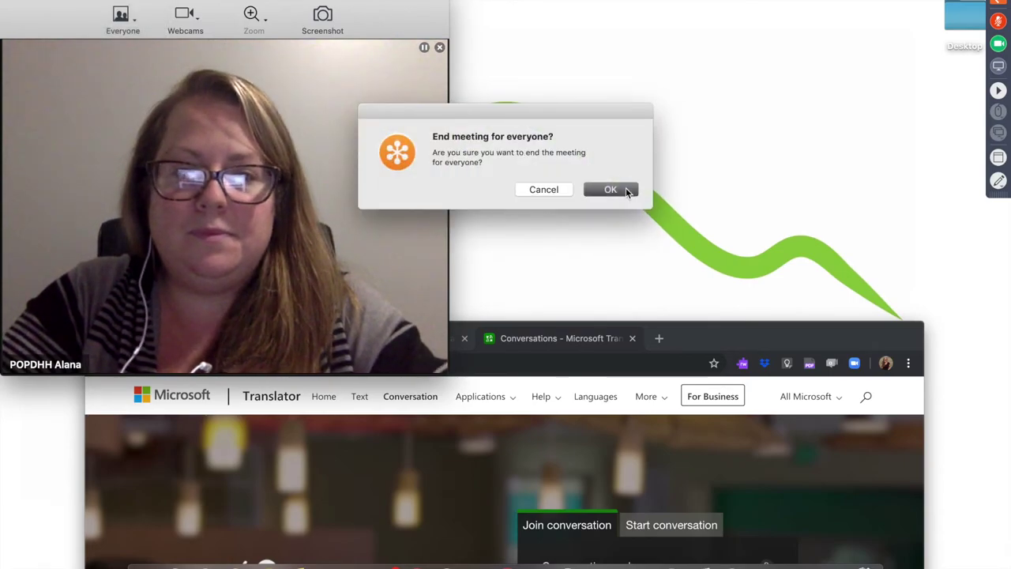
left_click(626, 187)
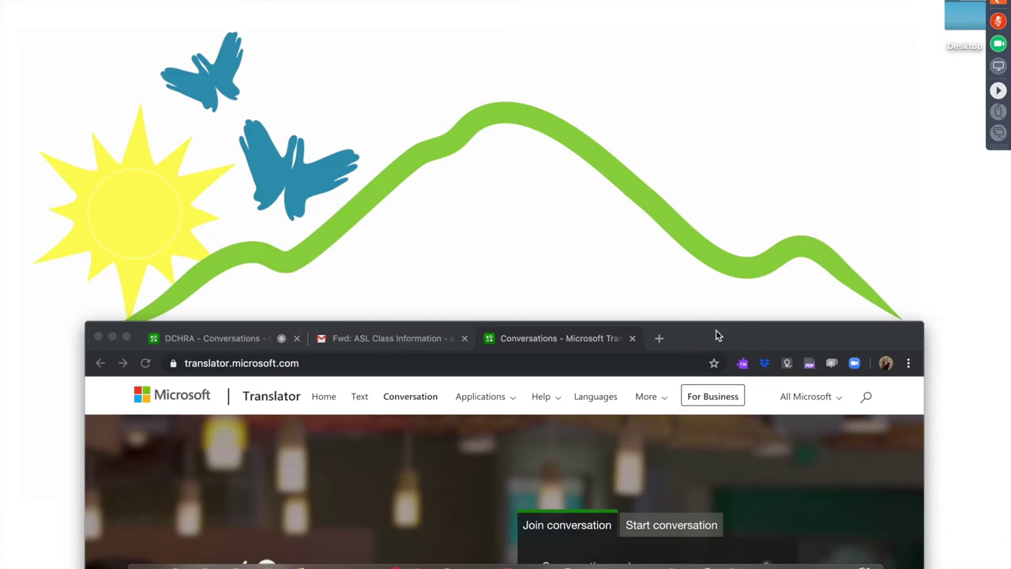